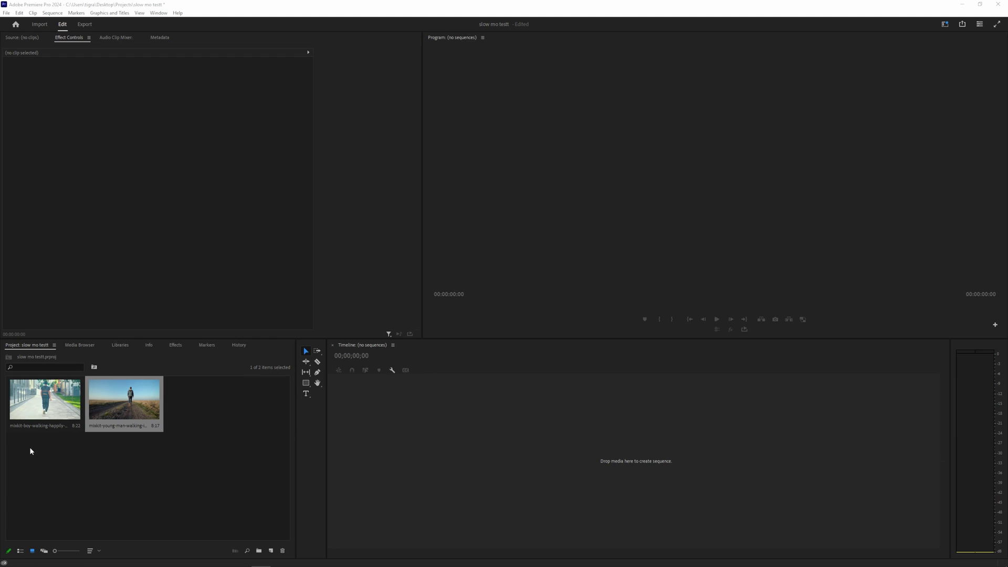
Step: Drop the boy walking clip onto the empty Timeline to create its sequence
left_click(43, 411)
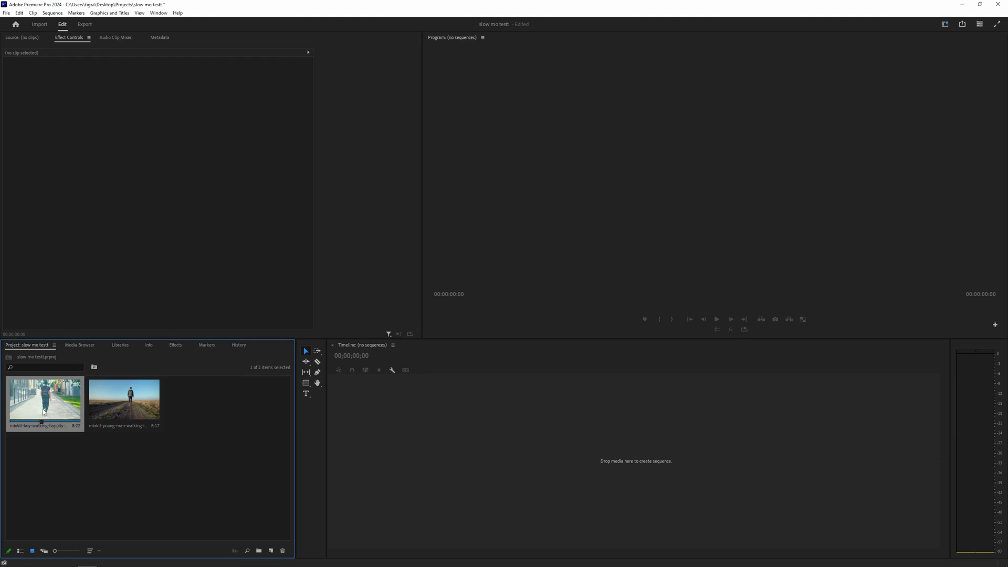
left_click(97, 409)
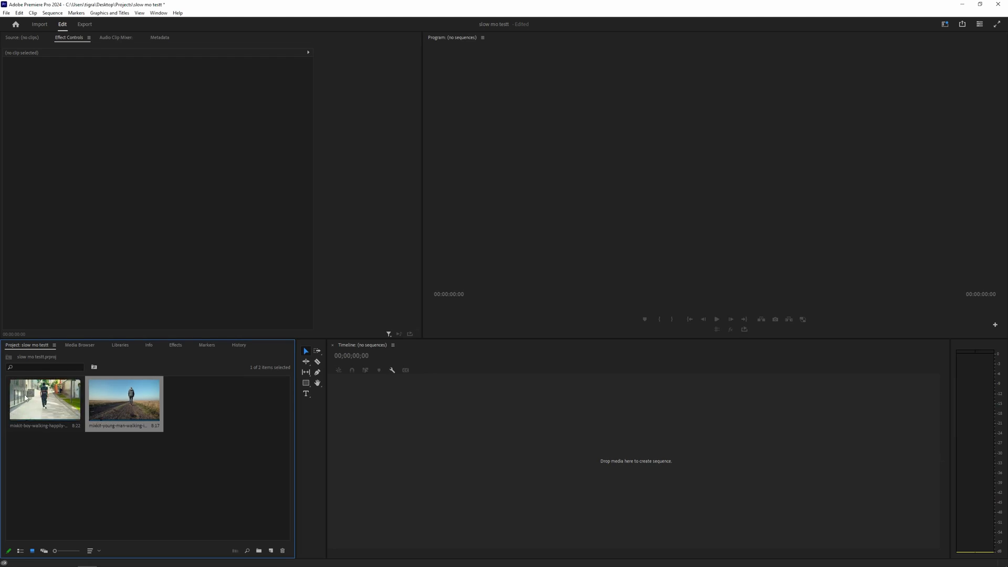
left_click_drag(28, 394, 446, 429)
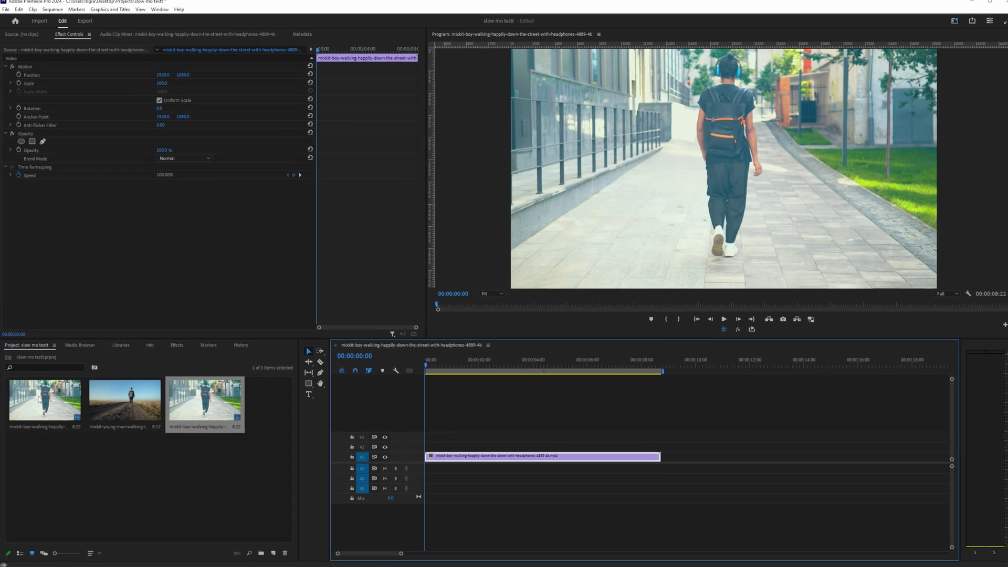
right_click(35, 398)
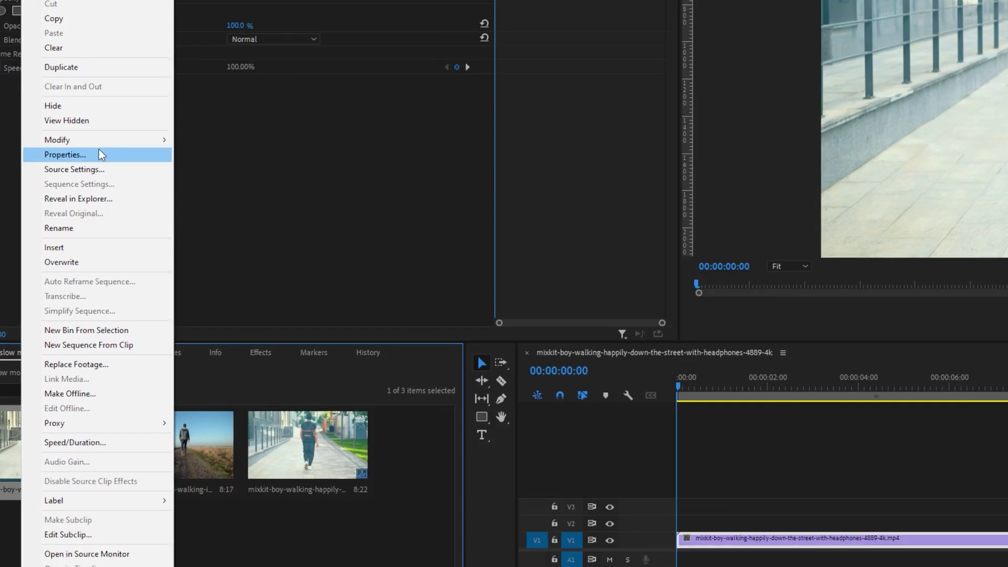
left_click(98, 148)
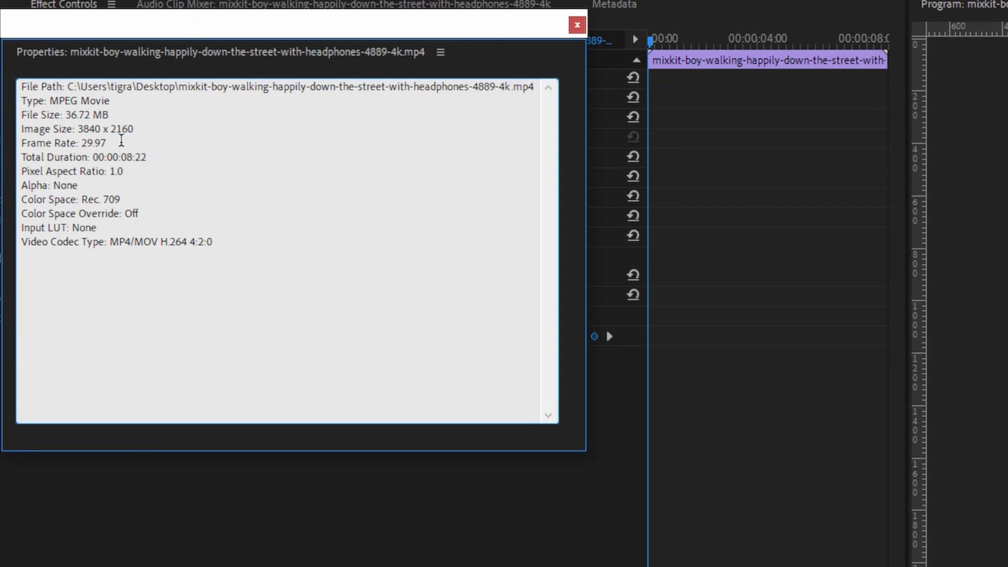
left_click_drag(79, 113, 114, 113)
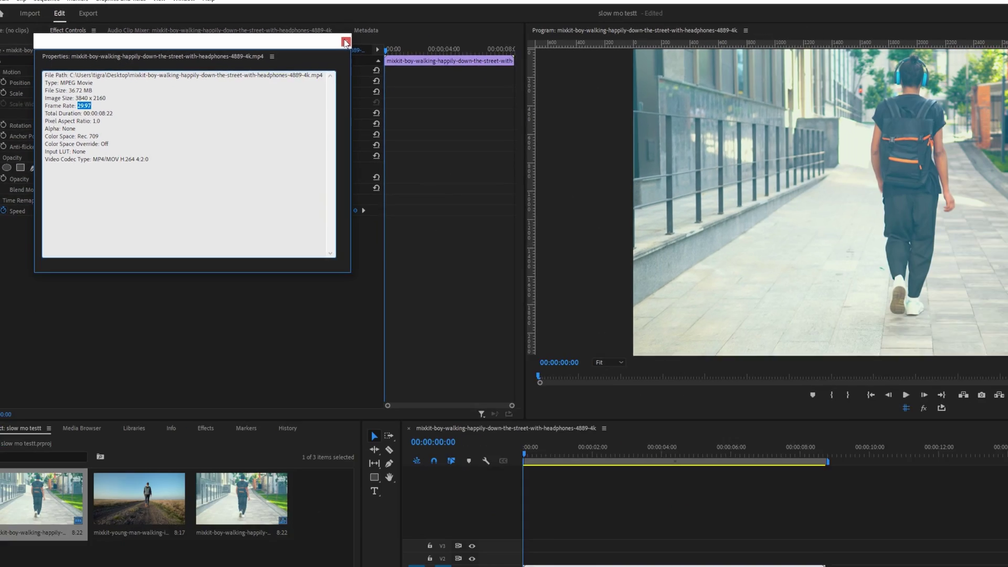
left_click(341, 38)
key("space")
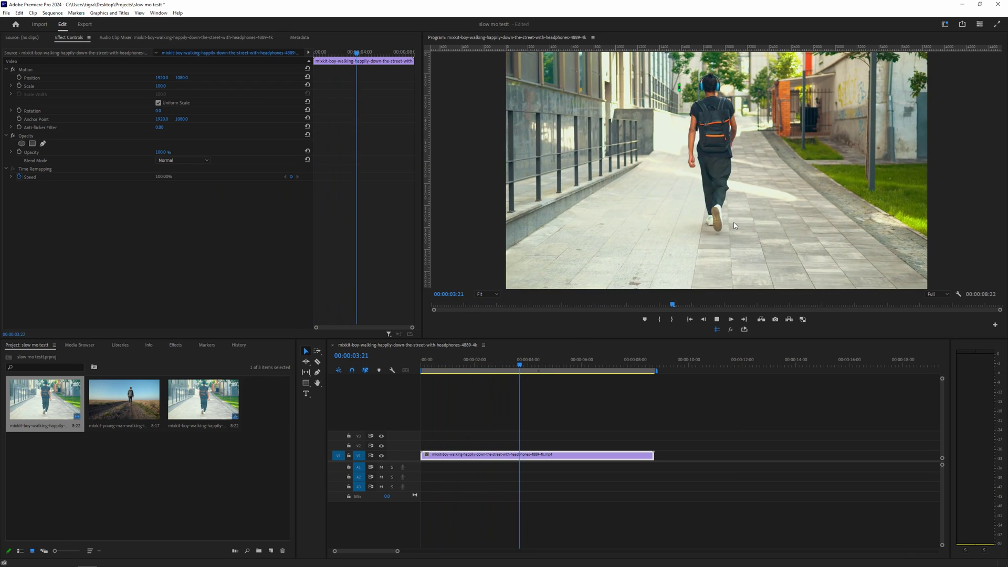
key("space")
left_click(408, 368)
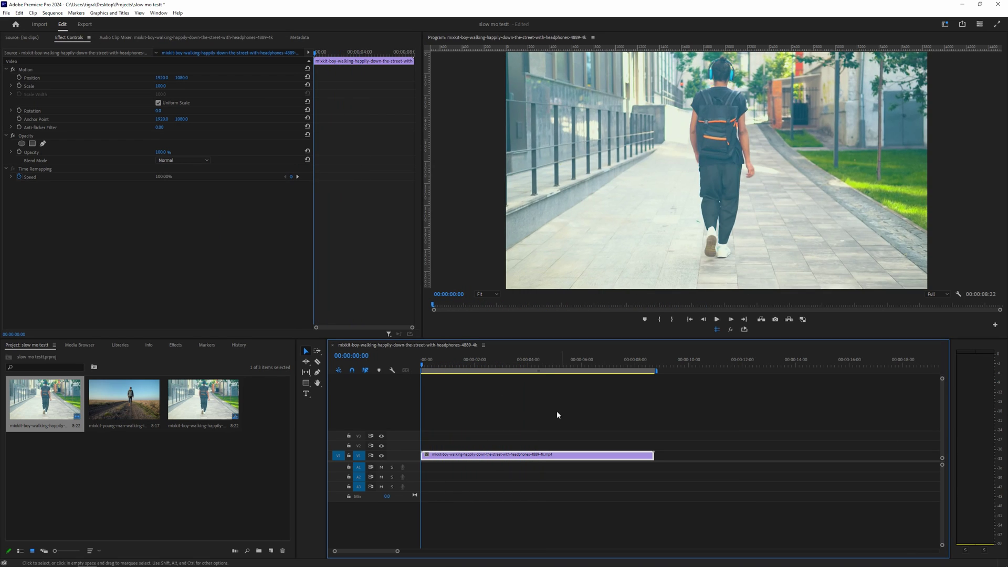
Step: Set the boy clip to 25% speed (duration 00:00:34:28) and preview the slowed playback
right_click(546, 460)
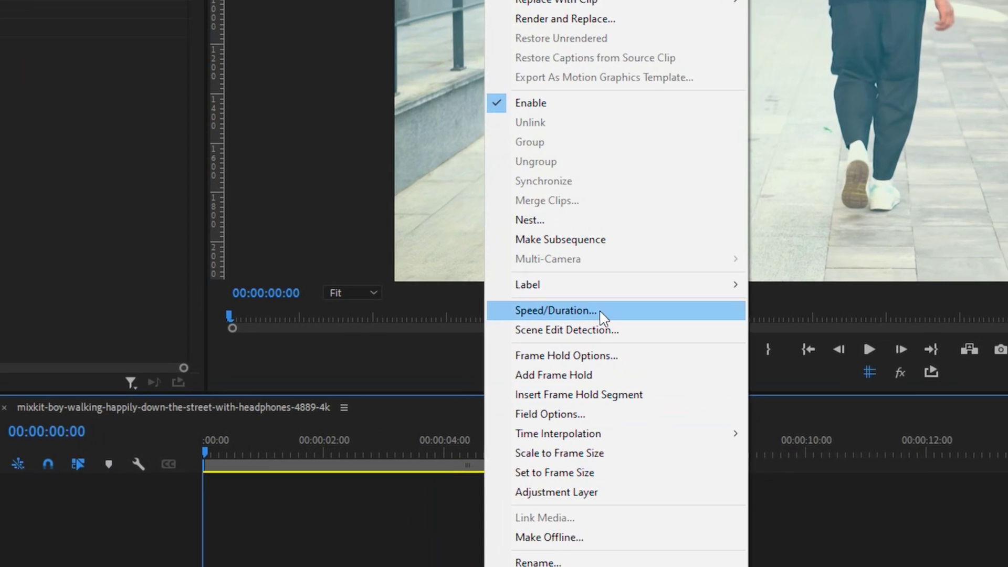
left_click(598, 306)
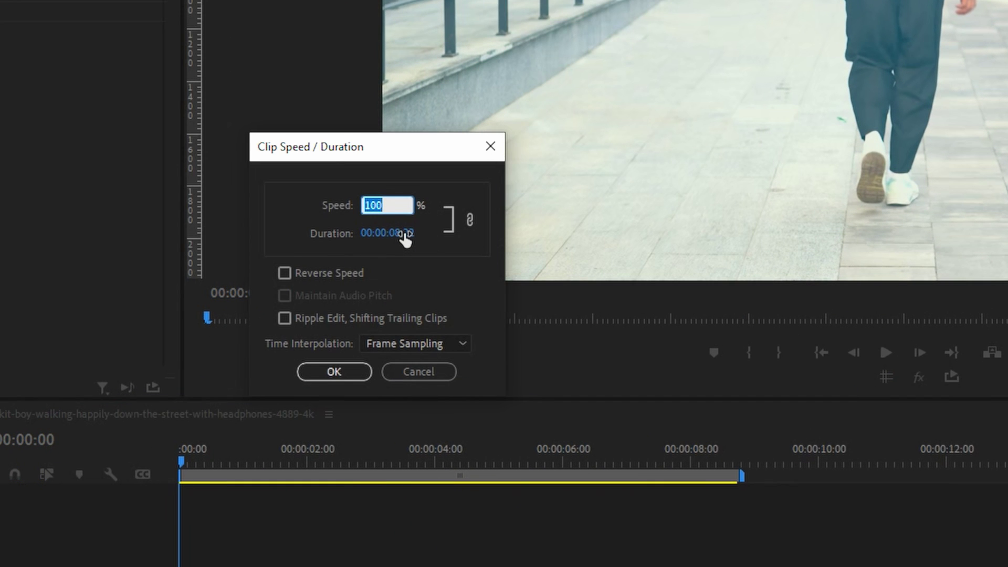
type("25")
key("Return")
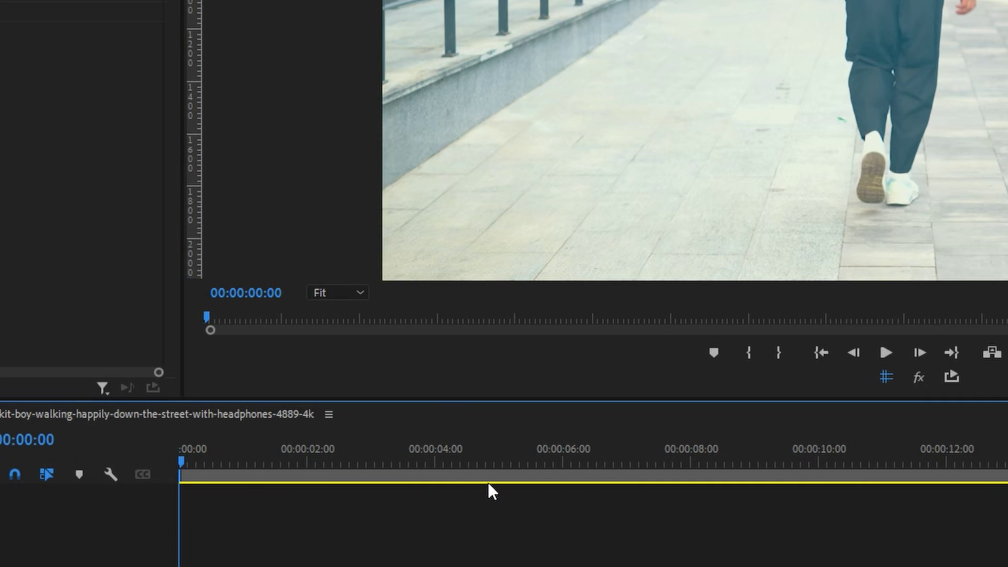
key("space")
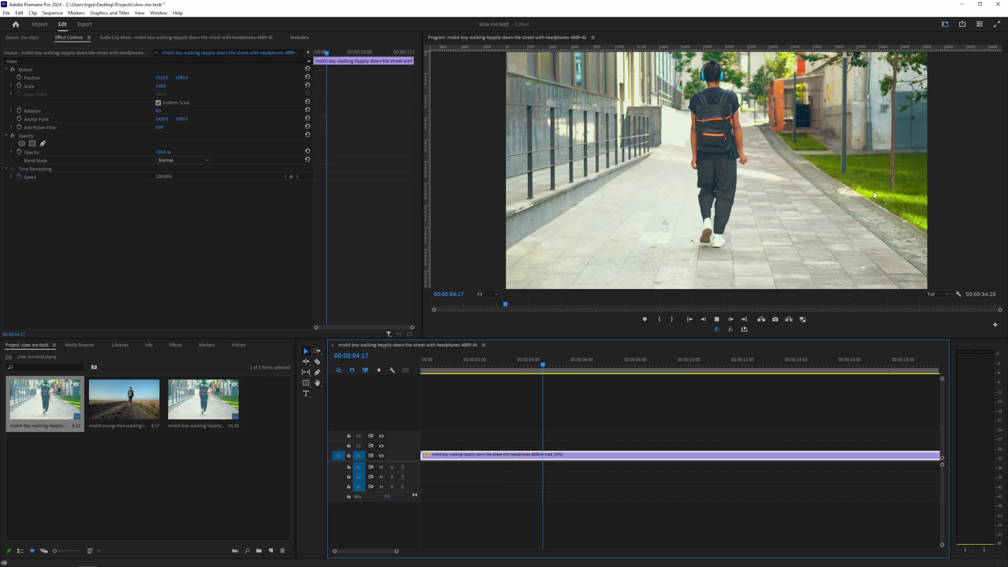
key("space")
Step: Set the slowed boy clip's Time Interpolation to Optical Flow in Speed/Duration
right_click(583, 458)
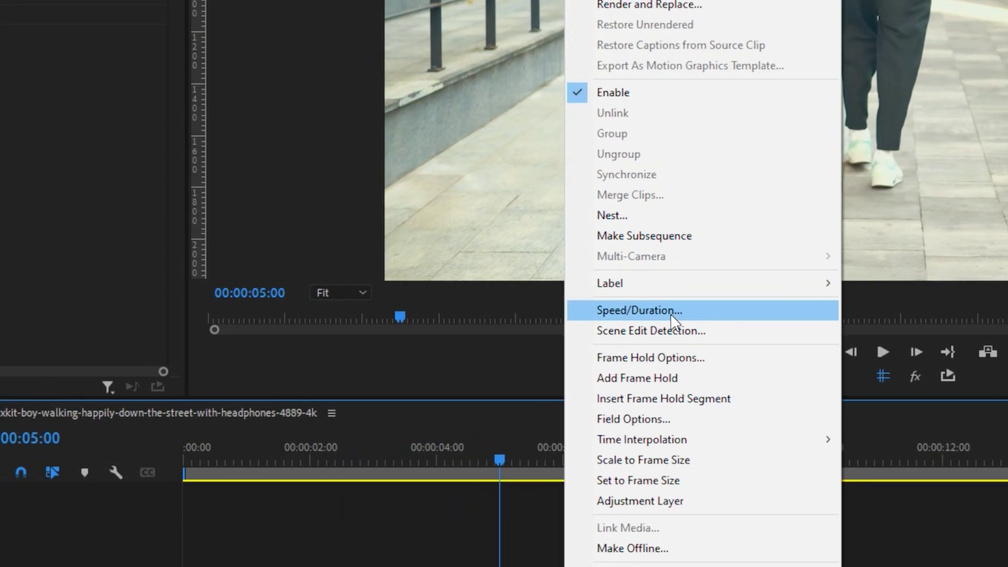
left_click(671, 315)
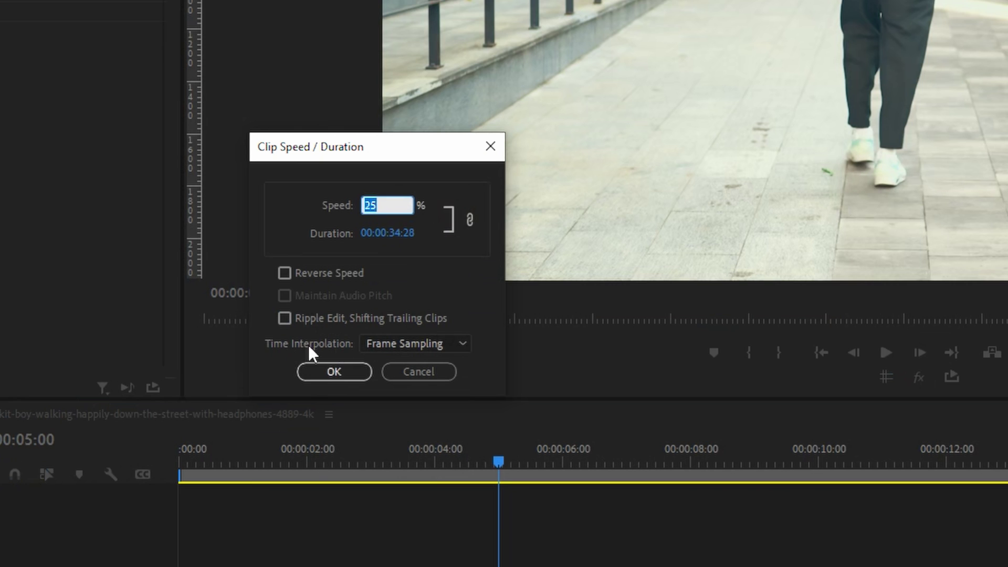
left_click(401, 347)
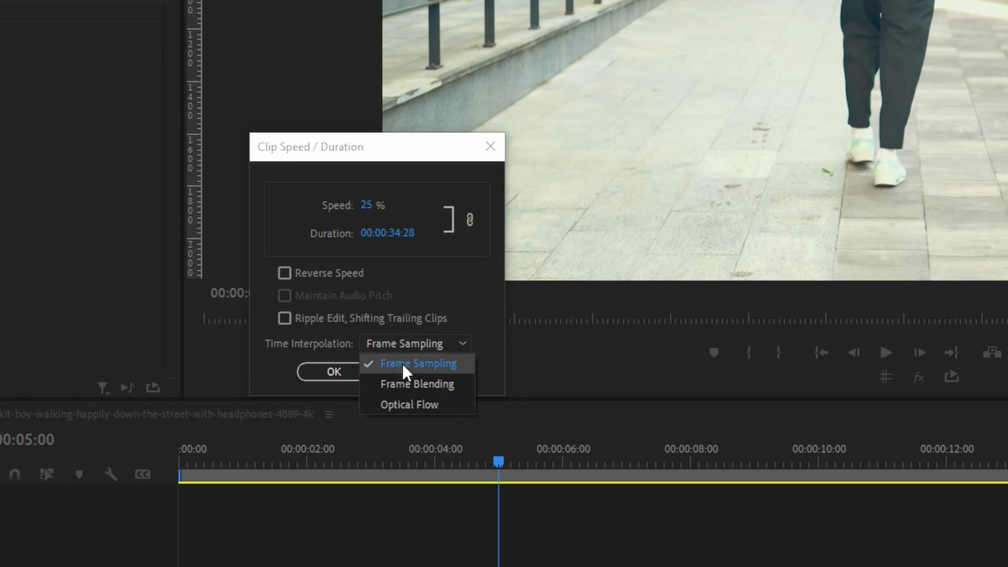
left_click(418, 403)
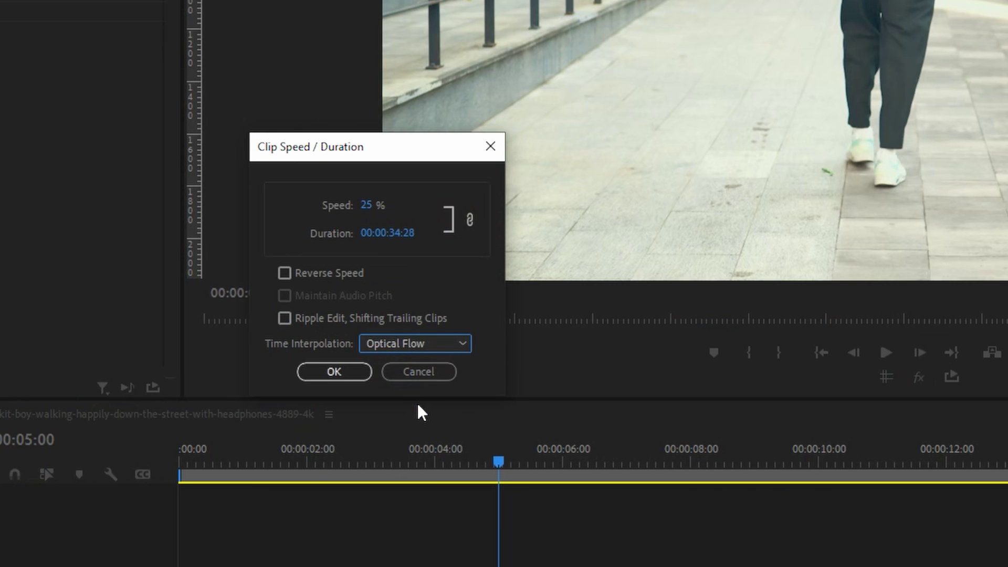
left_click(359, 376)
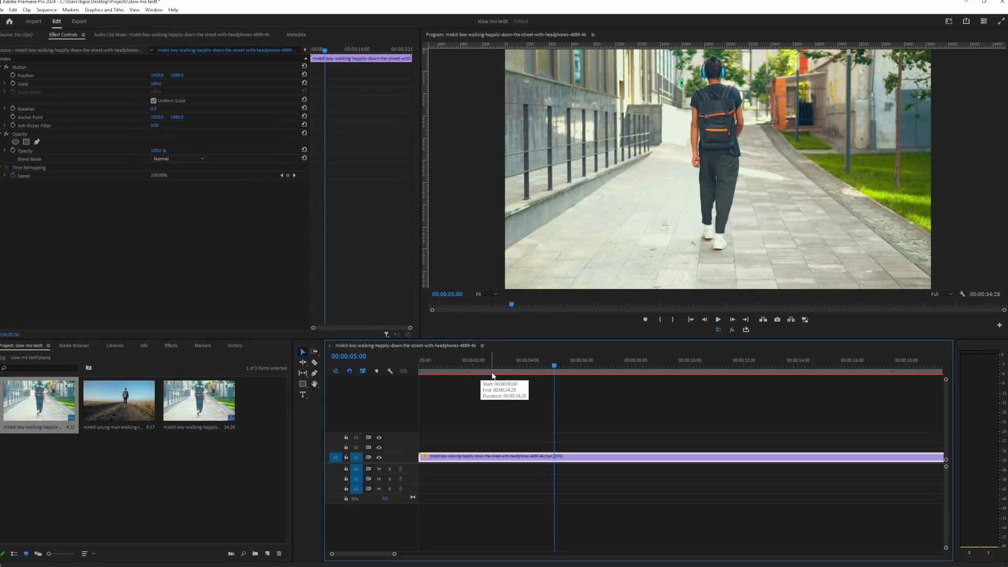
Step: Render the boy sequence In to Out and play back the smoothed 25% clip
key("space")
key("space")
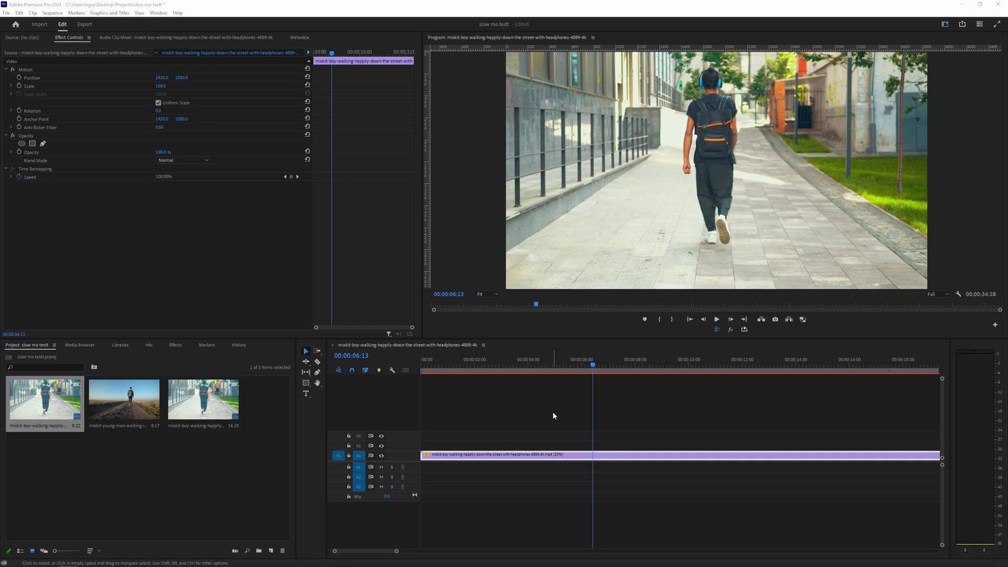
left_click(606, 390)
key("Return")
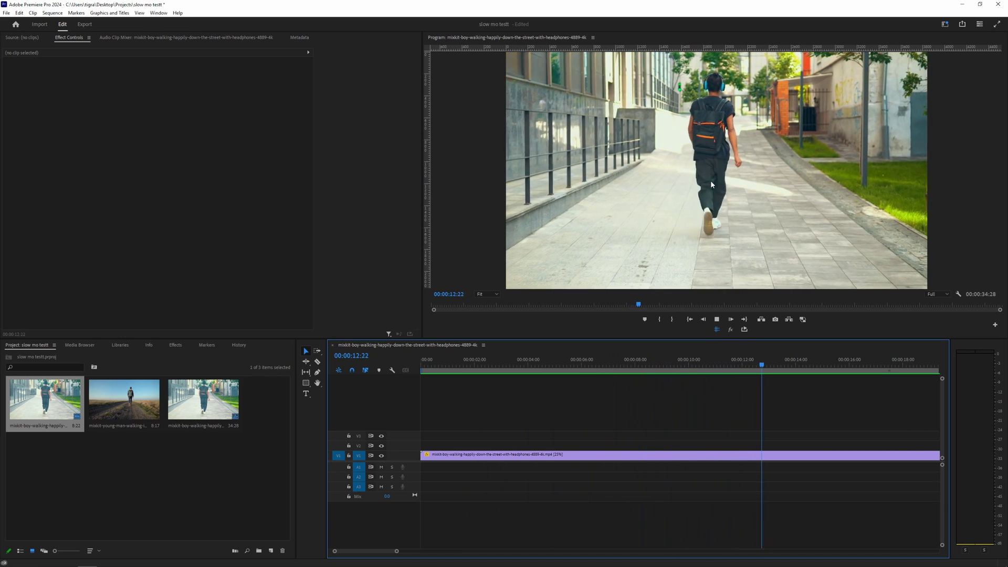
key("space")
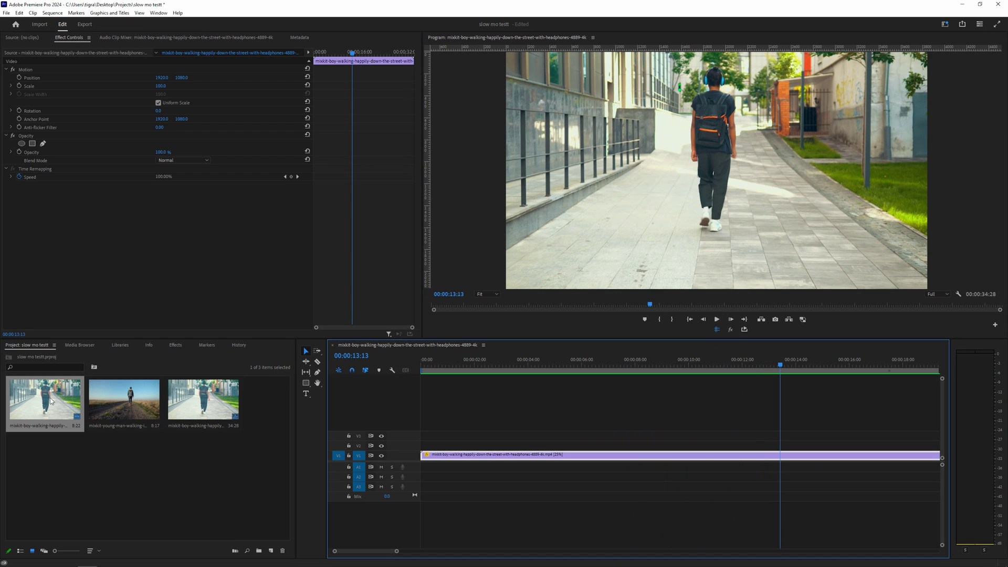
Step: Stack the original boy clip on V2, compare playback, then remove the boy sequence
left_click_drag(41, 398, 498, 445)
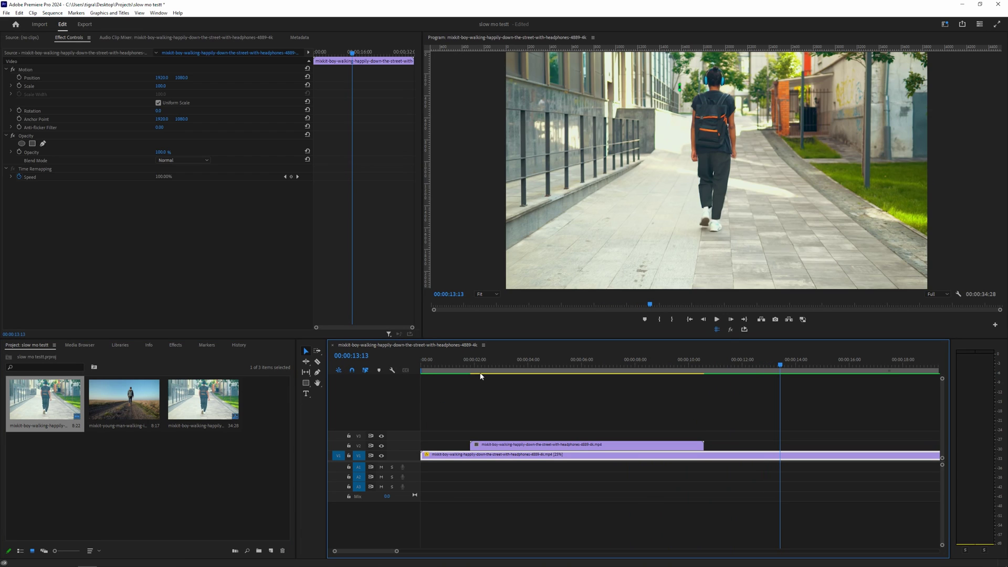
key("space")
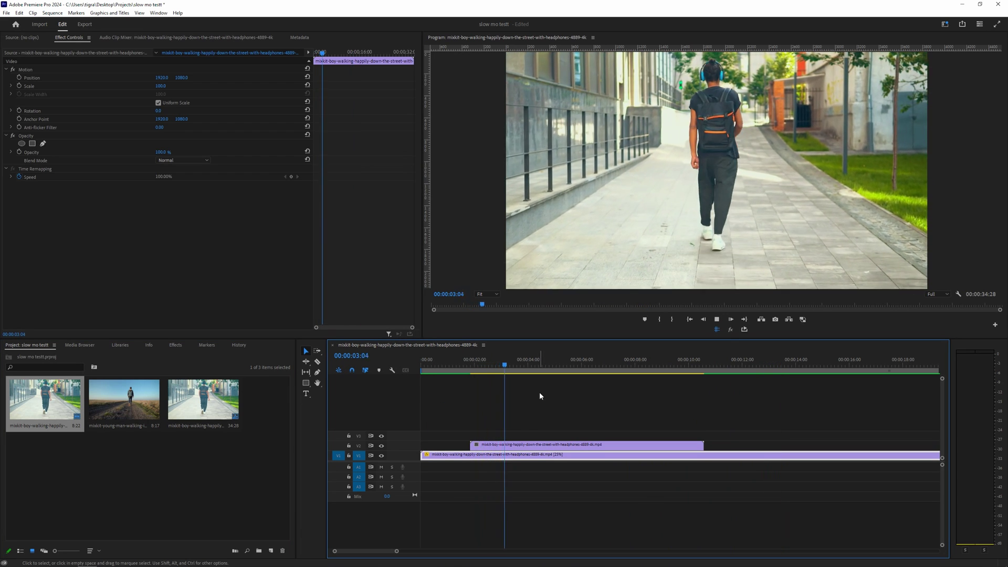
key("Home")
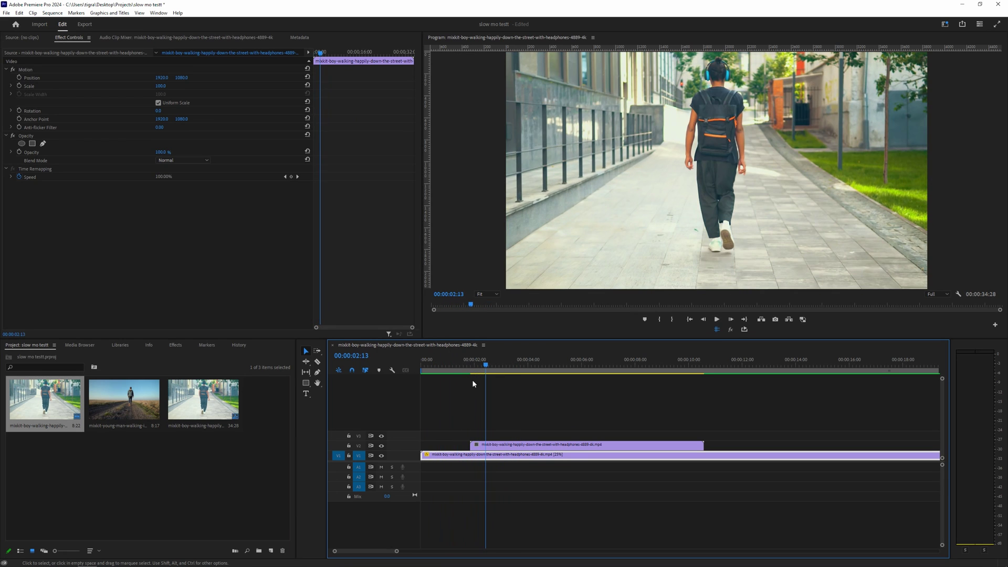
left_click(437, 364)
key("space")
key("space")
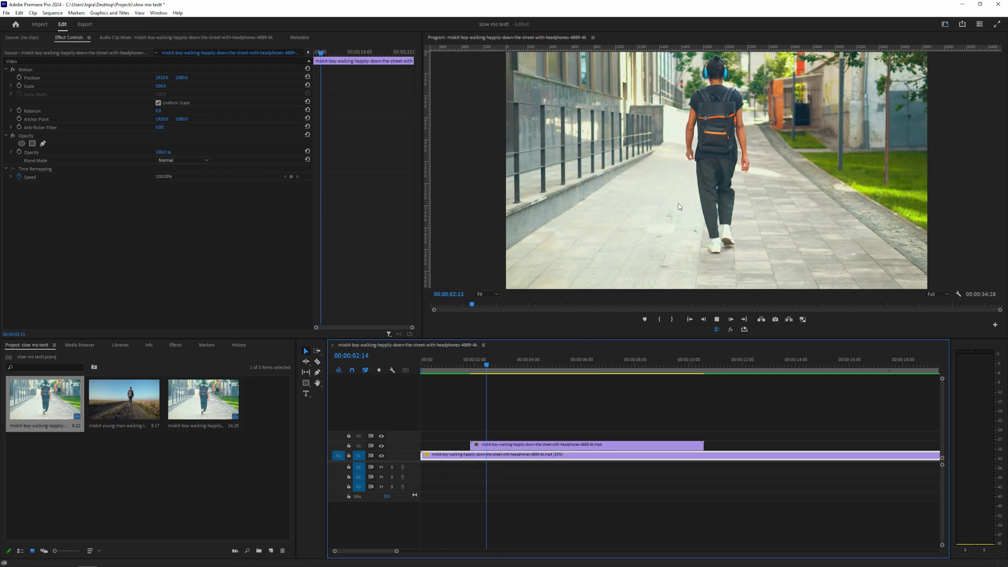
key("space")
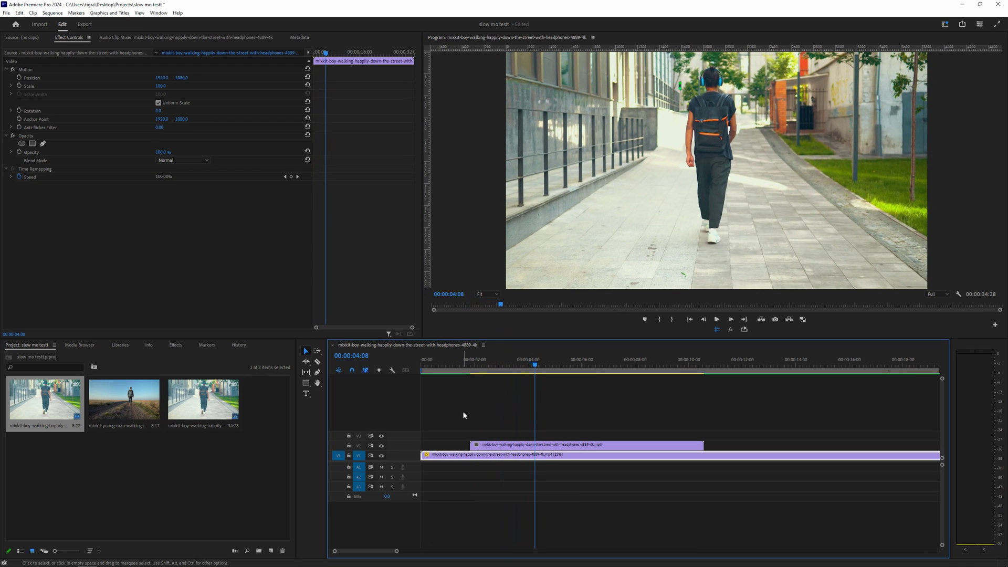
key("ctrl+z")
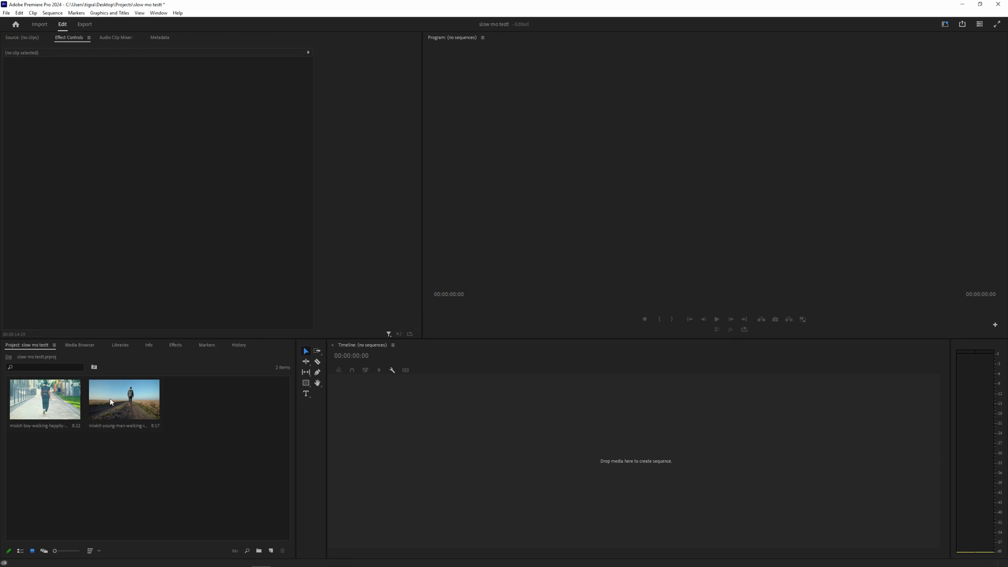
Step: Restore the young man clip's sequence and give it 25% speed with Optical Flow
key("ctrl+shift+z")
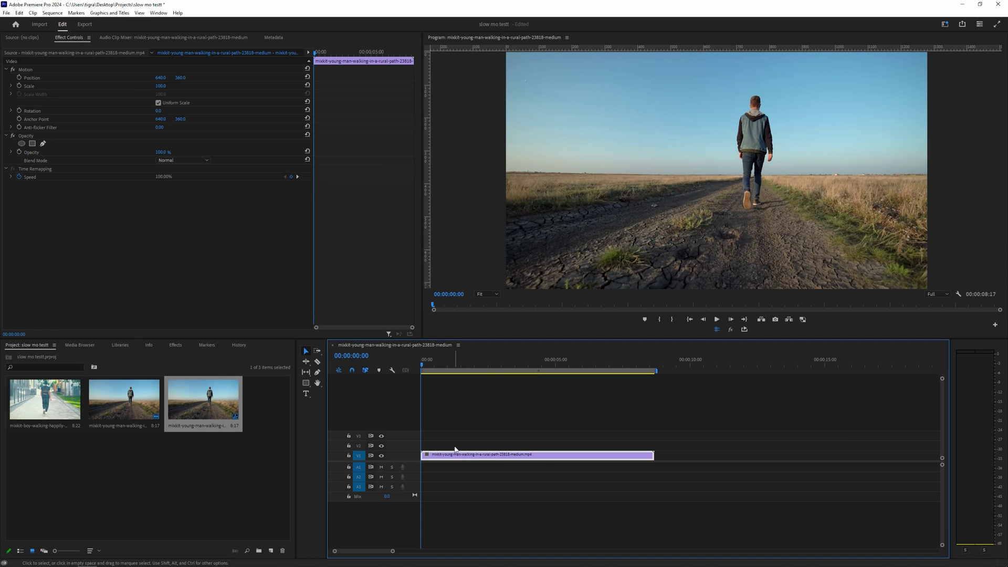
right_click(463, 458)
left_click(488, 300)
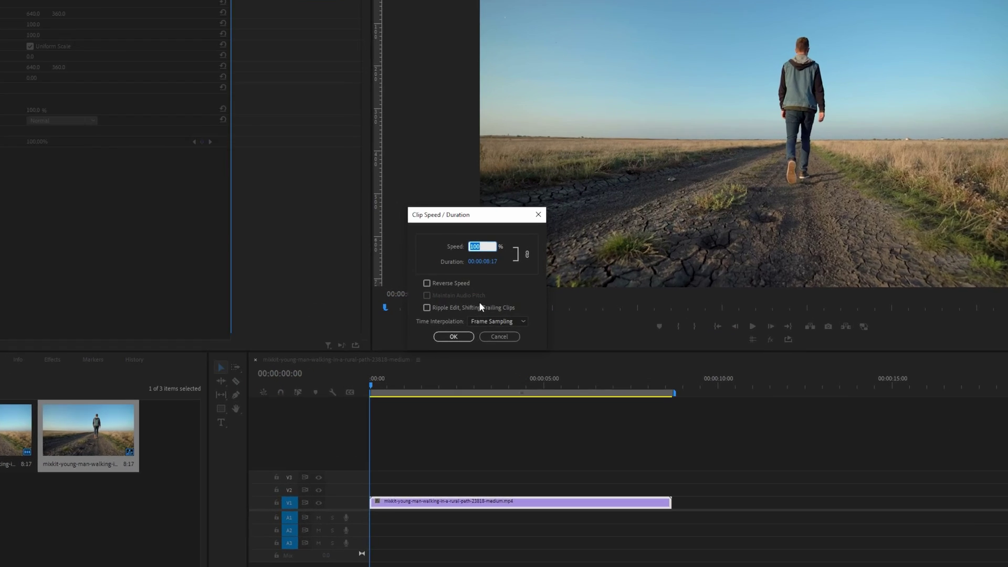
type("25")
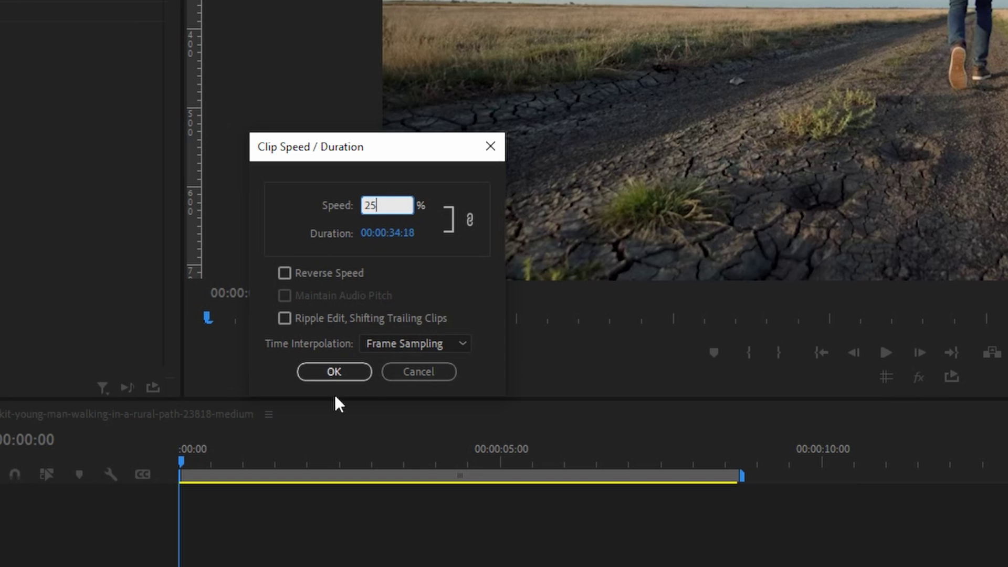
left_click(416, 344)
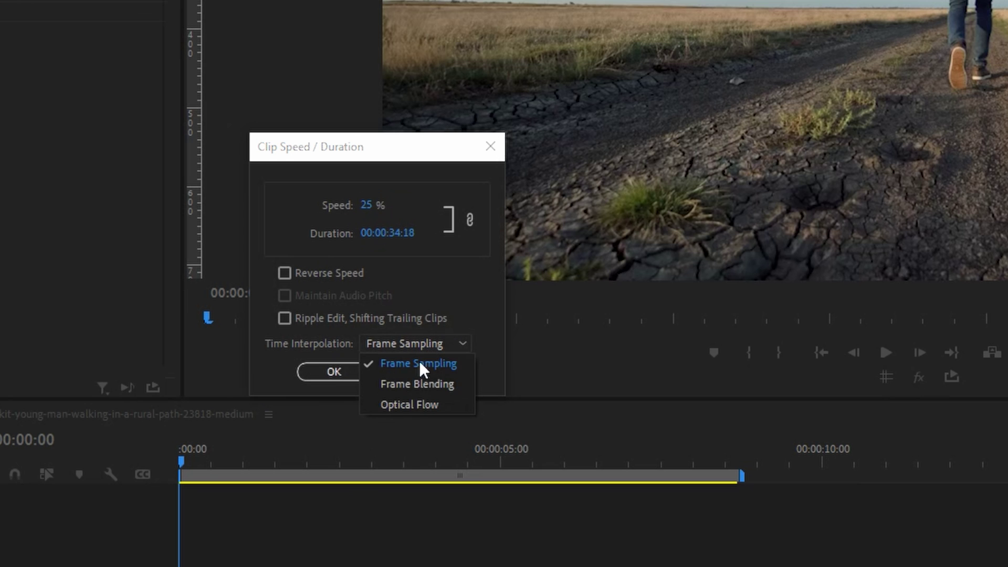
left_click(412, 402)
left_click(347, 376)
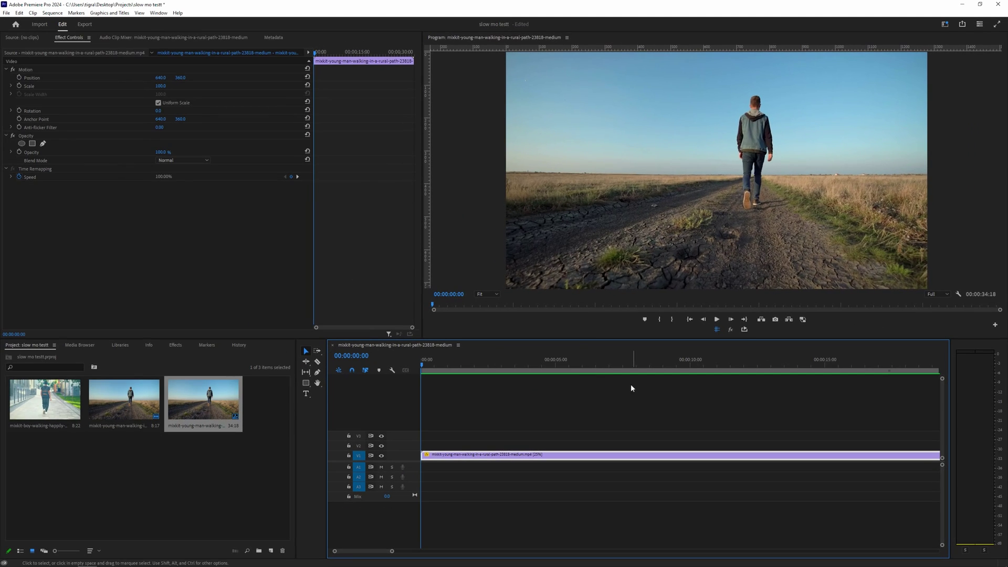
key("space")
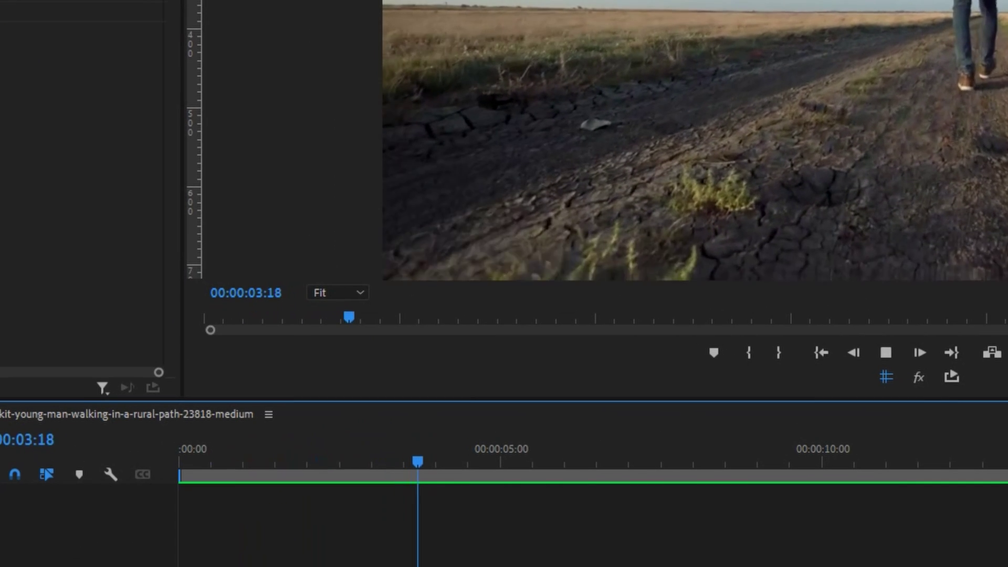
key("space")
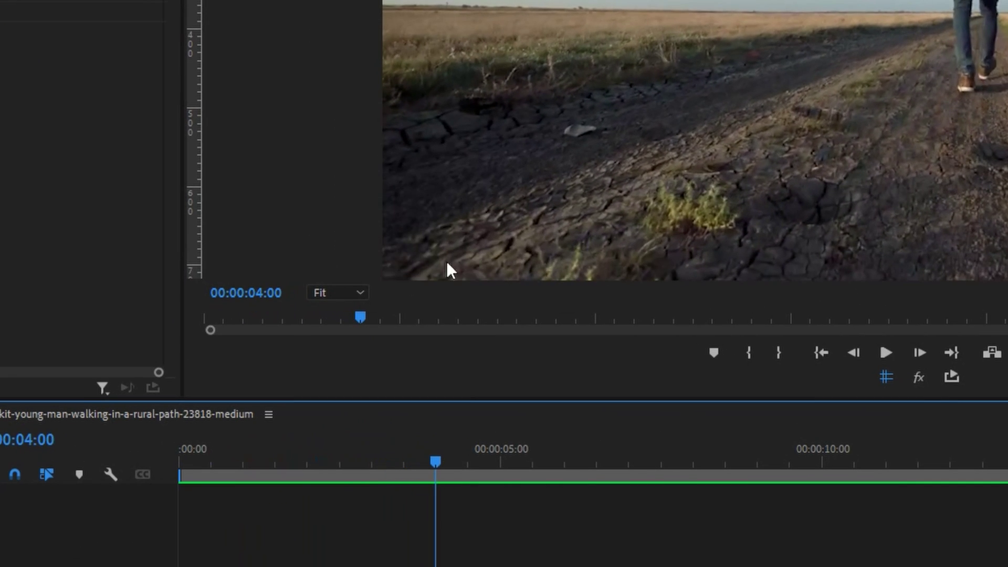
key("space")
key("space")
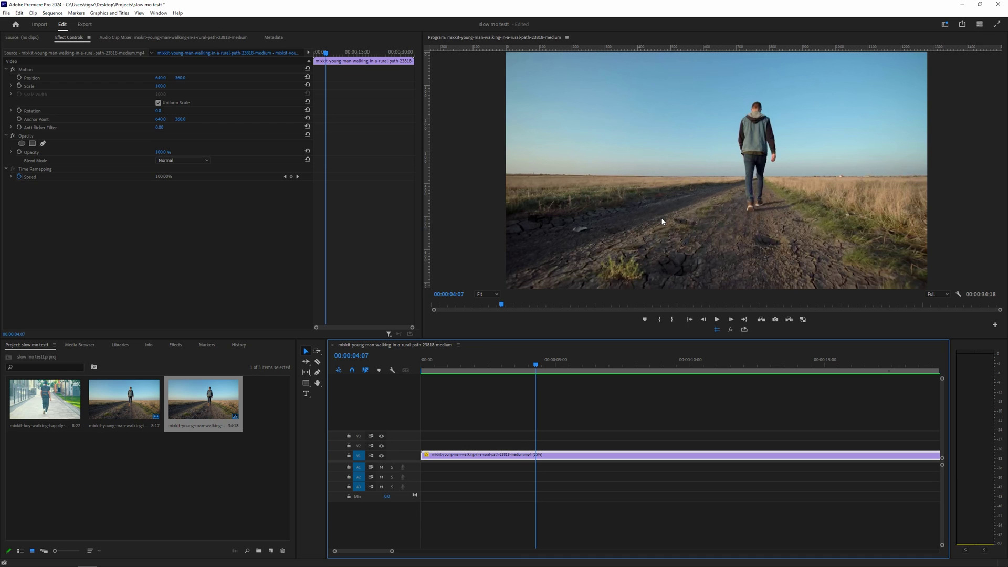
key("space")
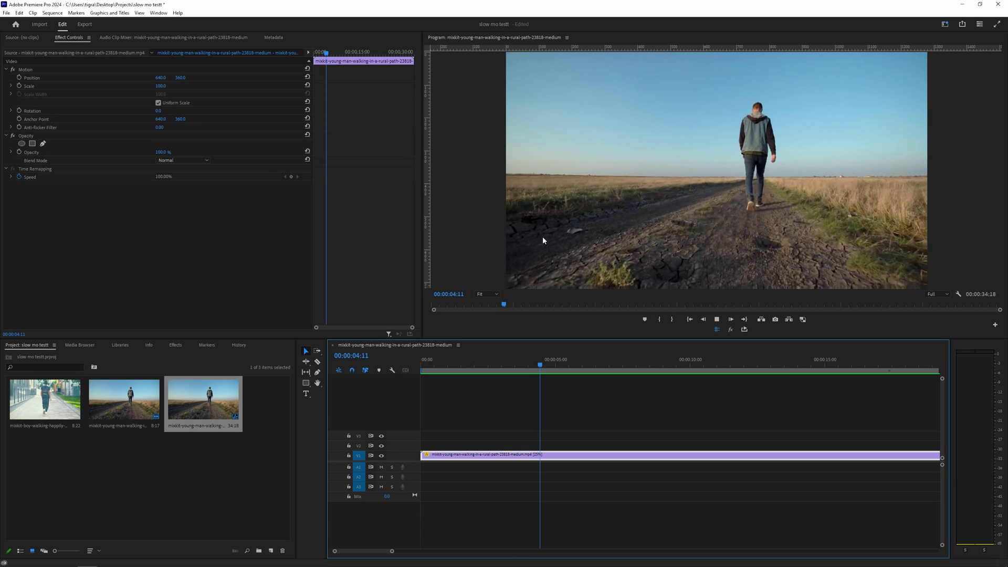